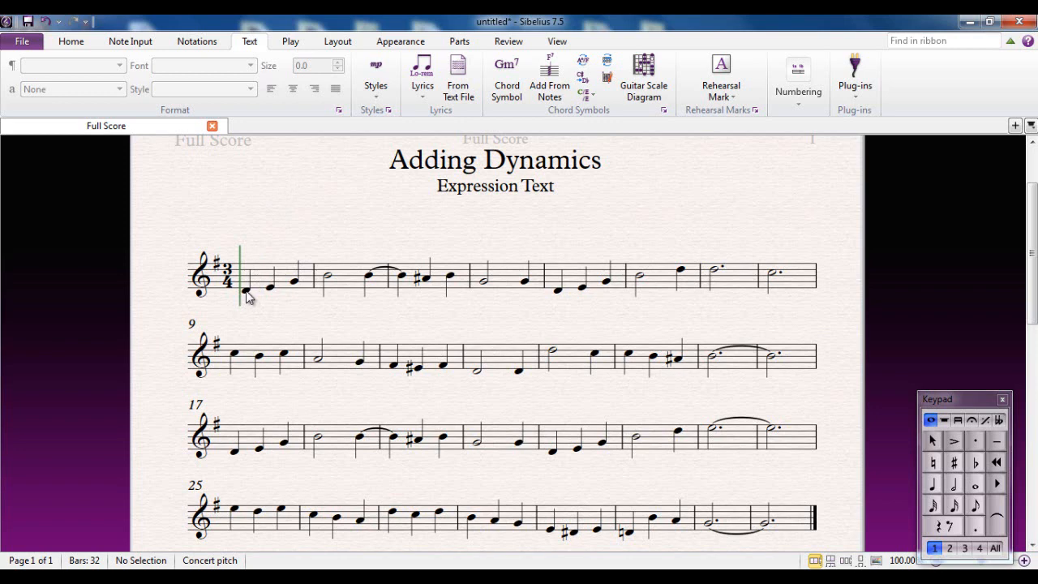
Add the dynamic f as Expression text under the first note of bar 1
click(246, 291)
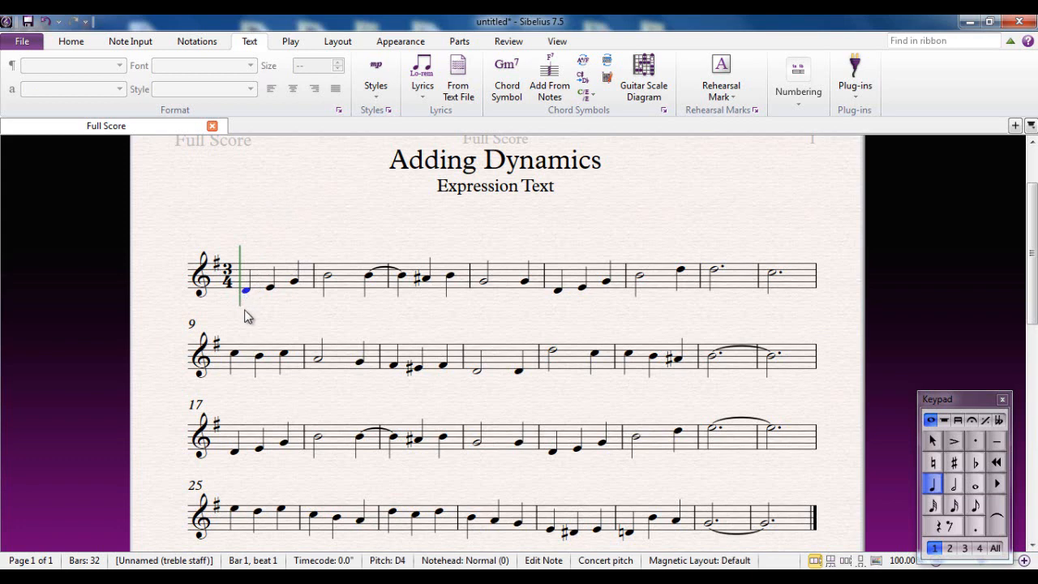
click(378, 93)
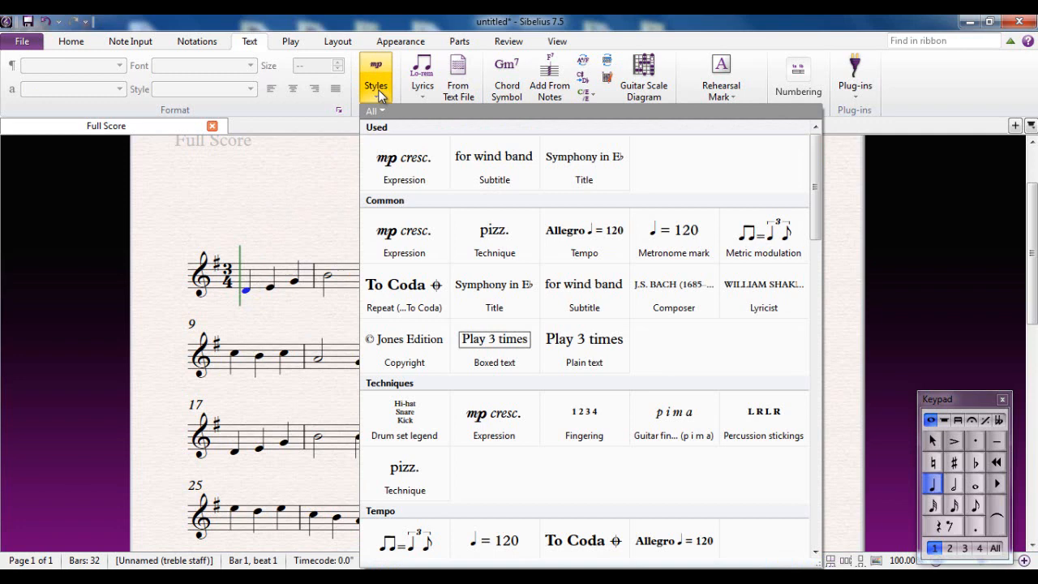
click(404, 237)
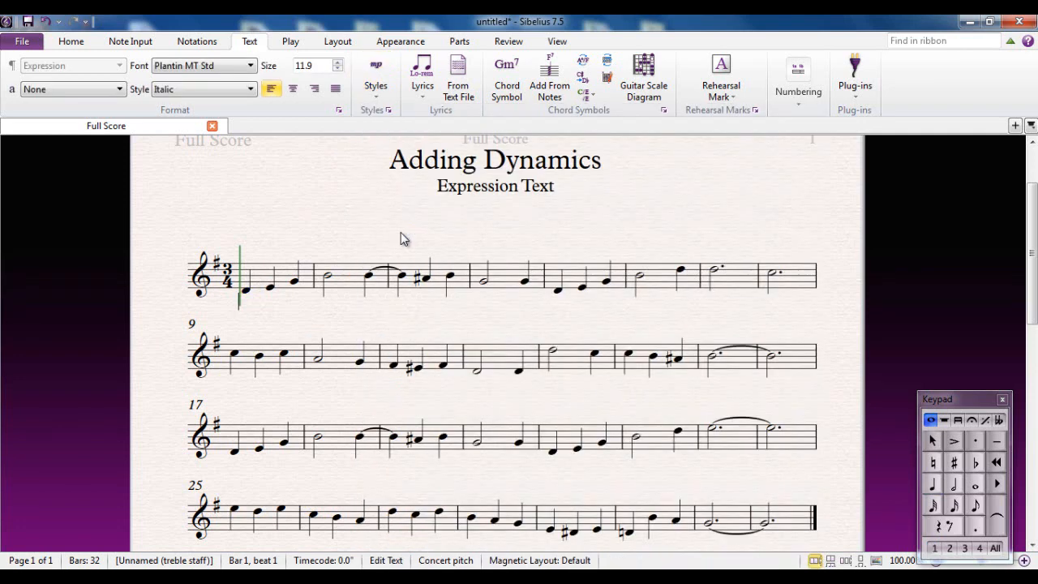
right_click(243, 310)
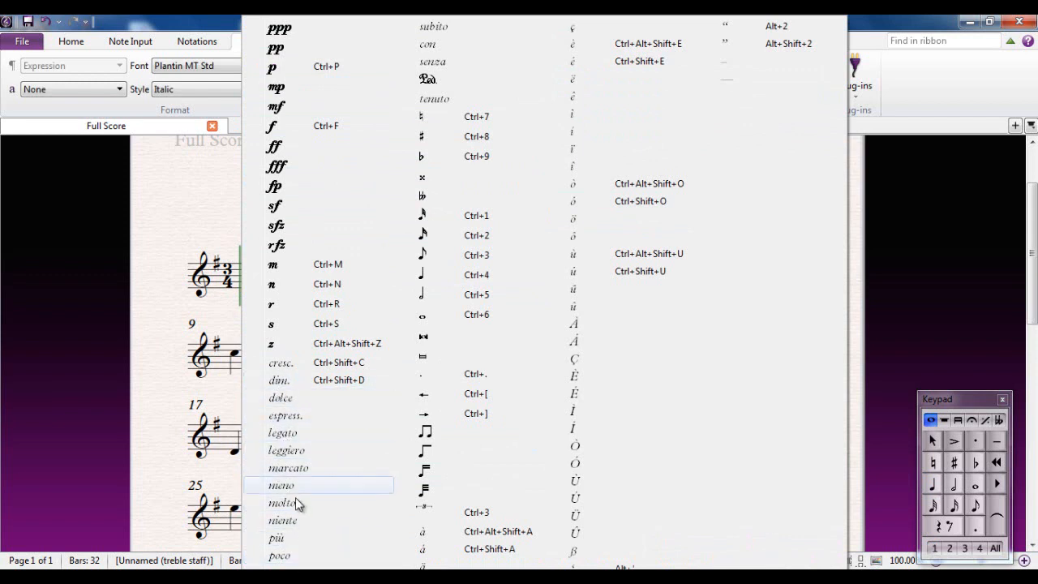
click(282, 133)
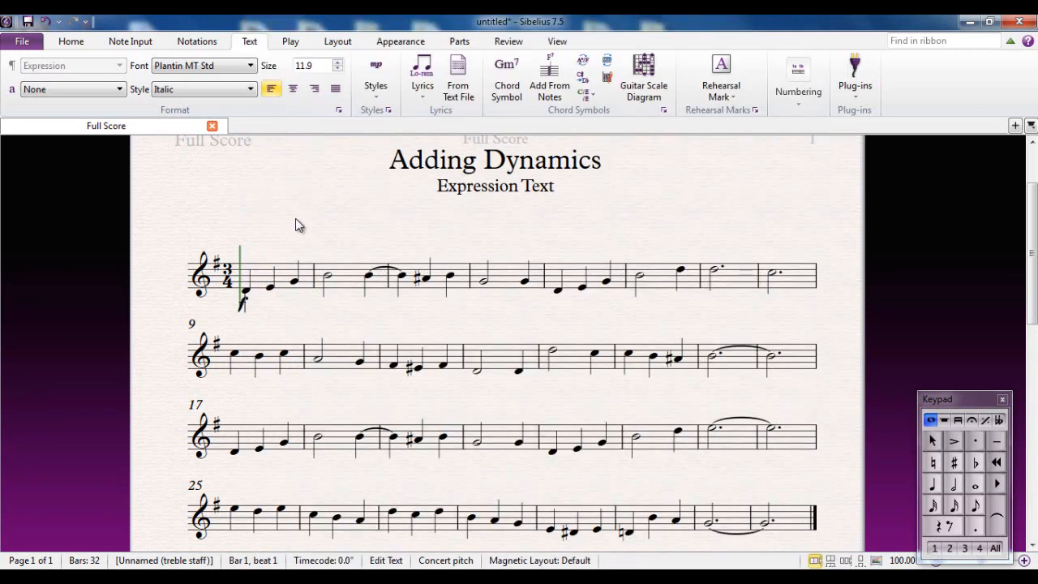
key(Escape)
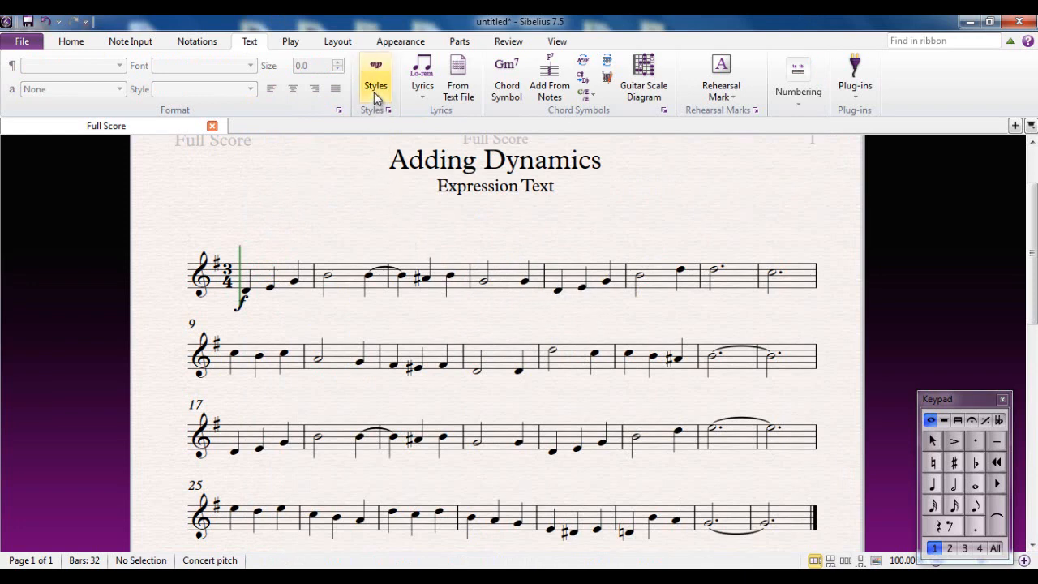
click(559, 292)
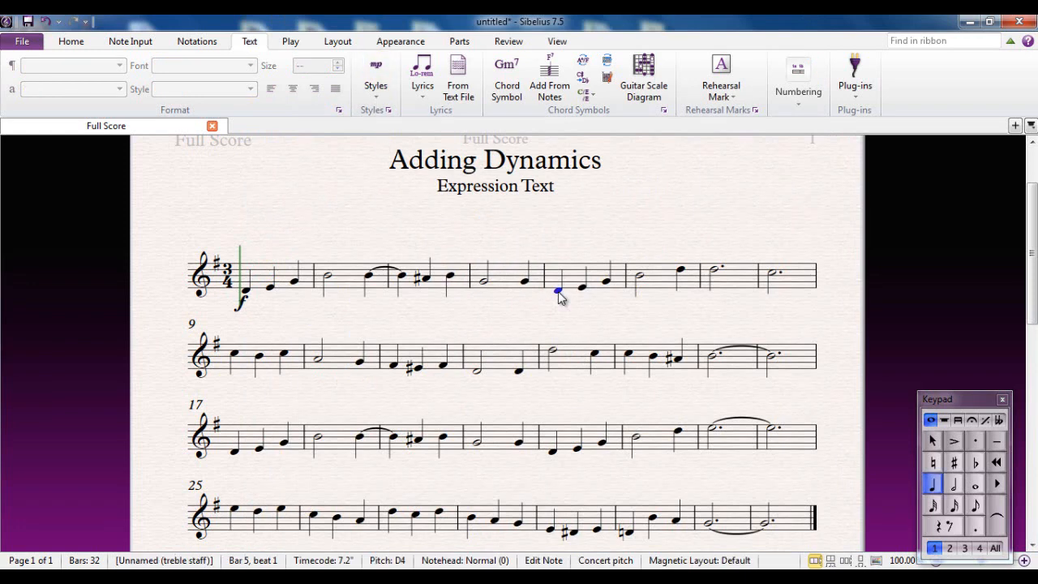
click(384, 85)
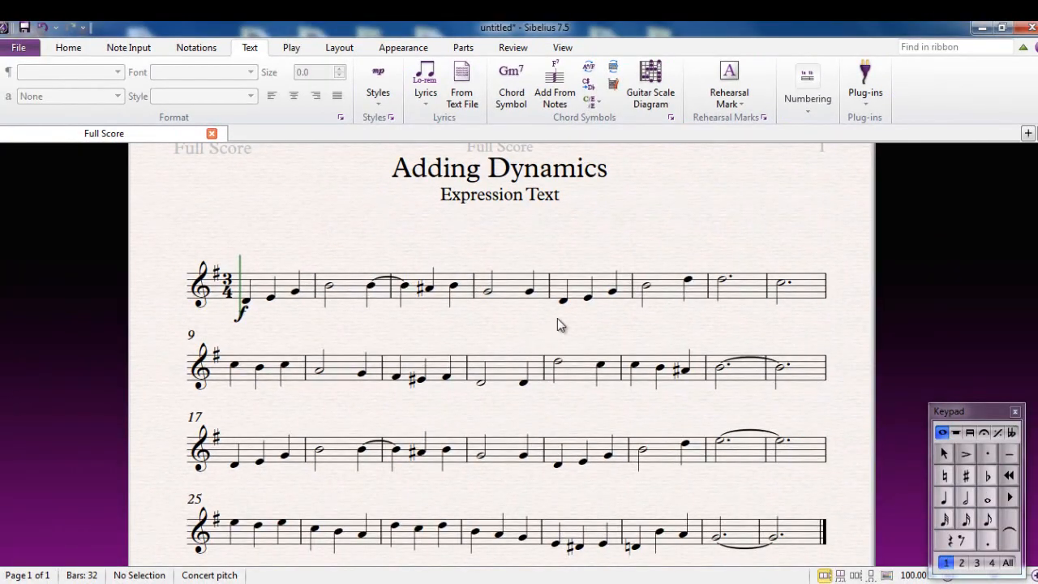
click(563, 302)
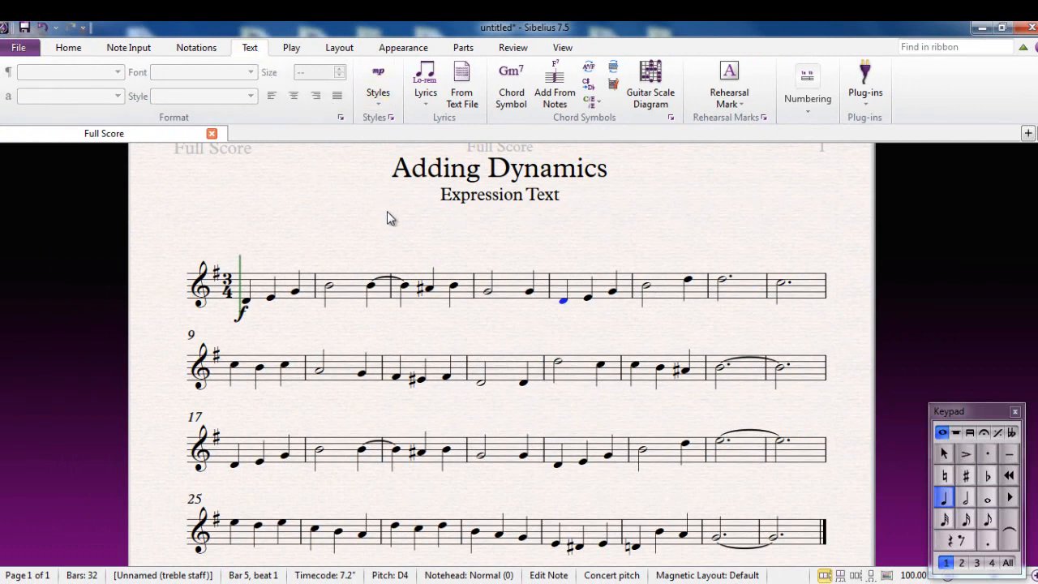
key(ctrl+e)
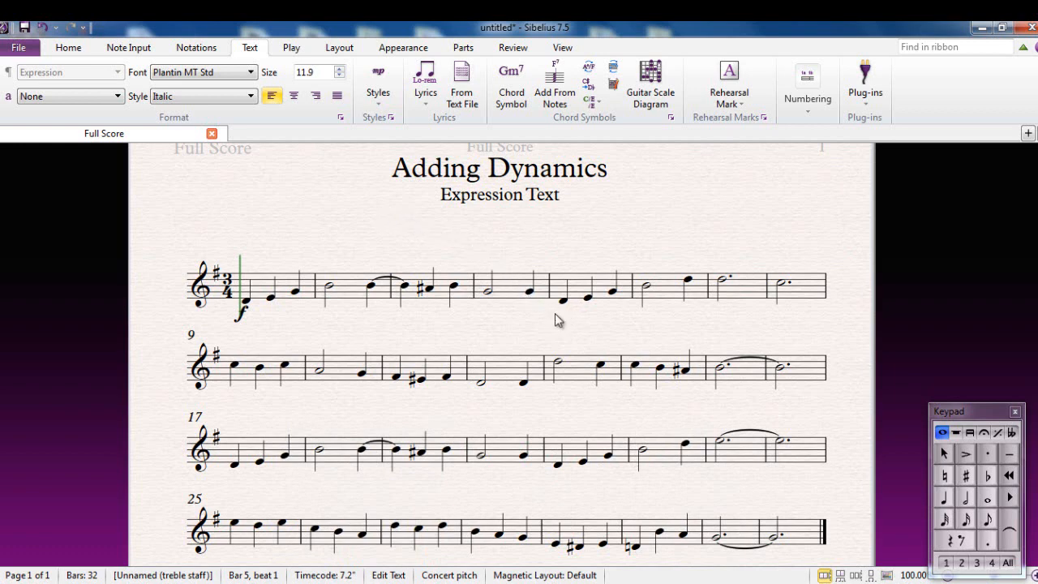
right_click(557, 315)
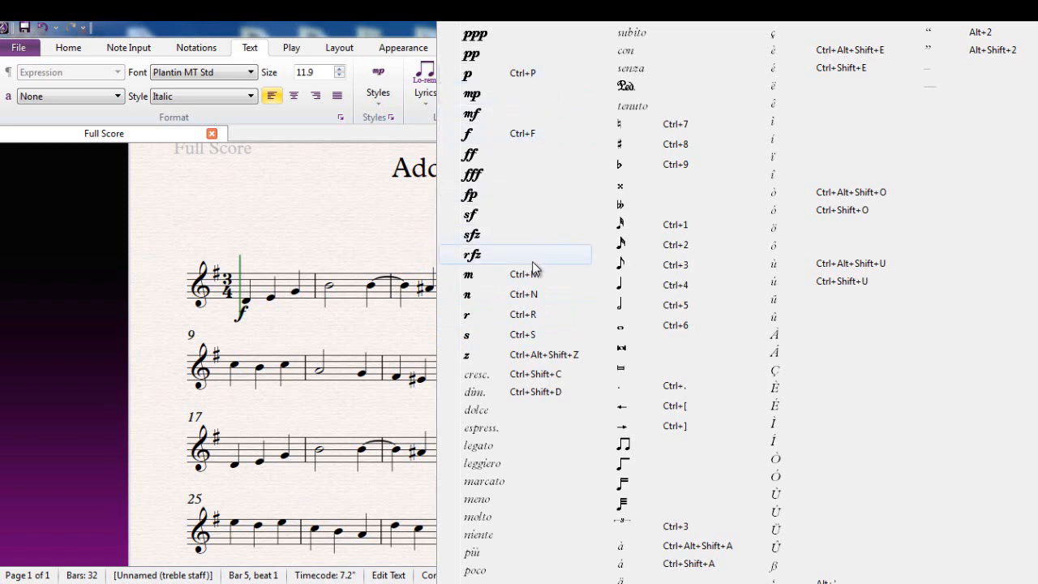
click(365, 245)
Add the dynamic p as Expression text under the first note of bar 5
click(563, 301)
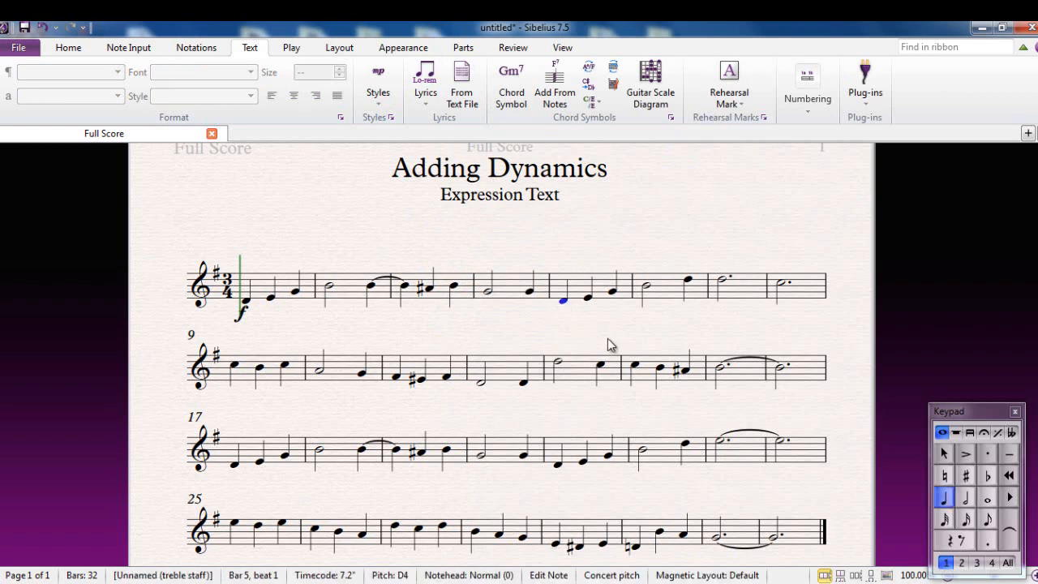
key(ctrl+e)
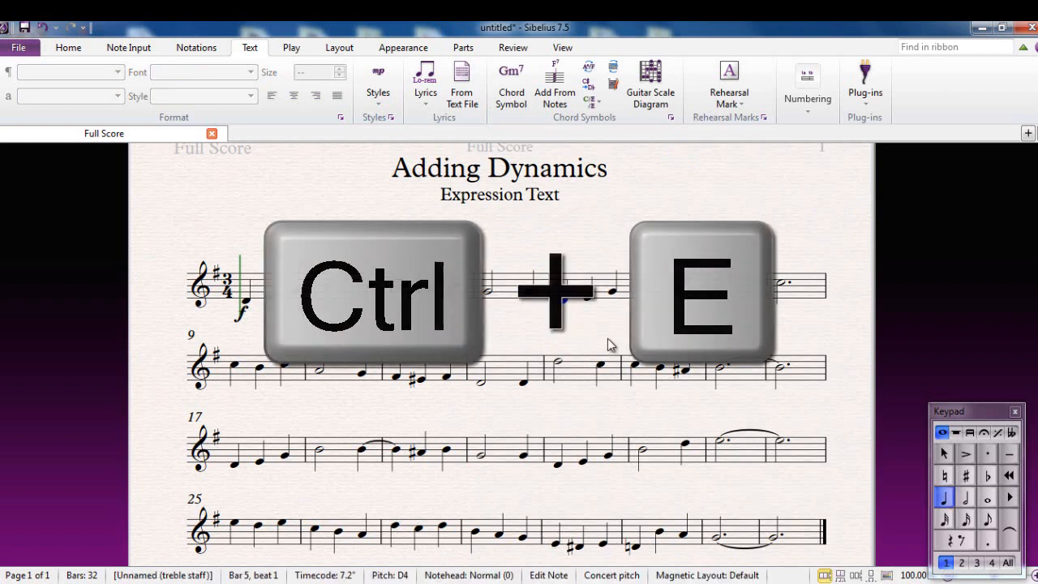
key(ctrl+p)
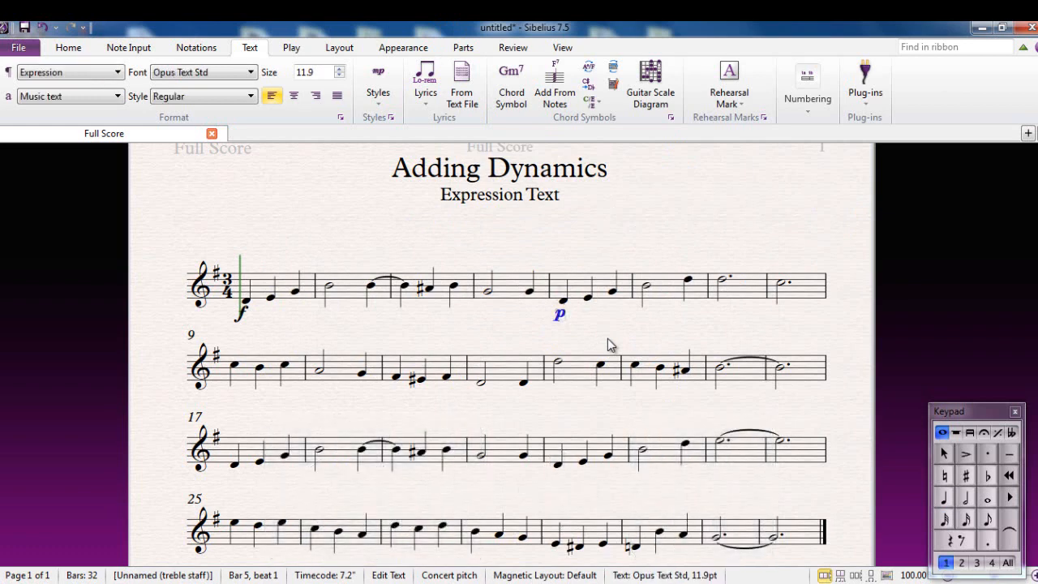
click(612, 340)
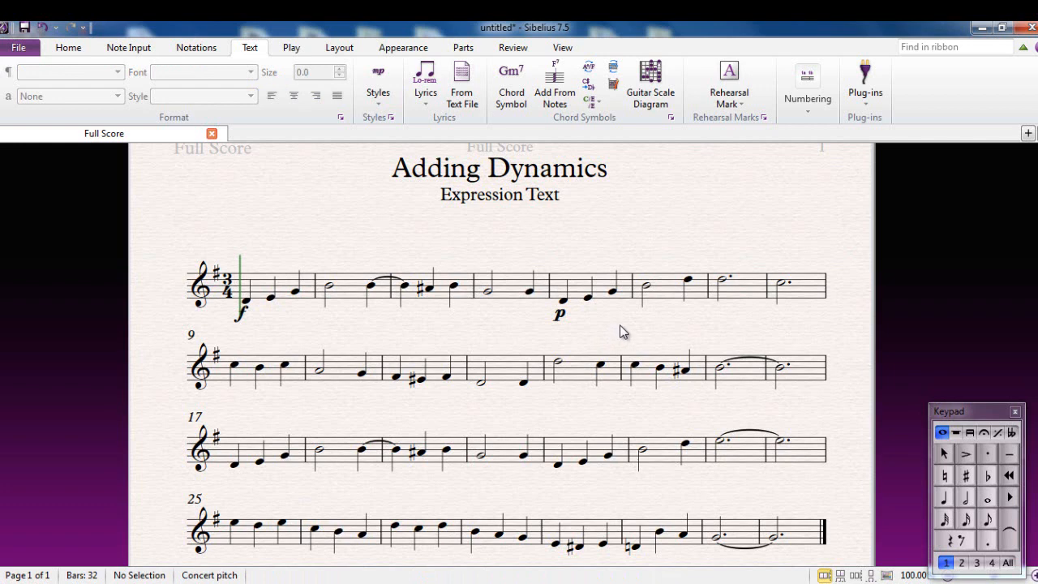
Add a diminuendo hairpin under the whole of bar 4, leading up to the p
click(509, 296)
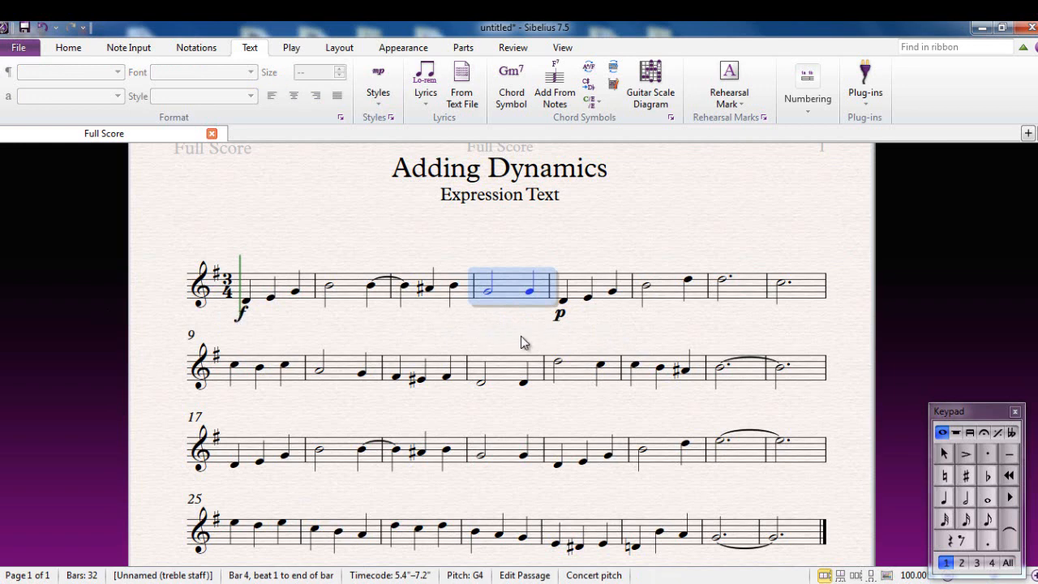
key(shift+period)
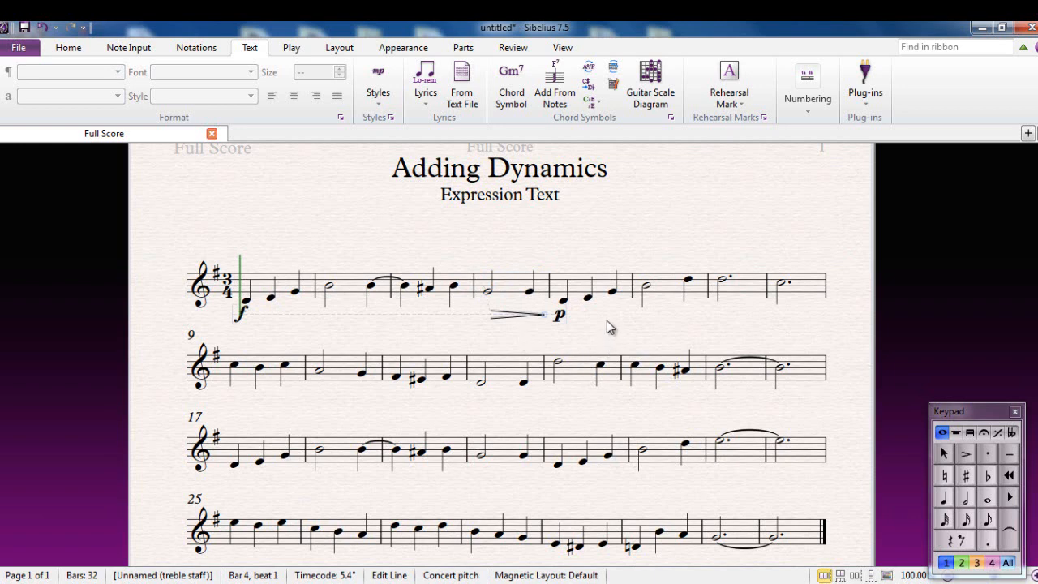
key(Escape)
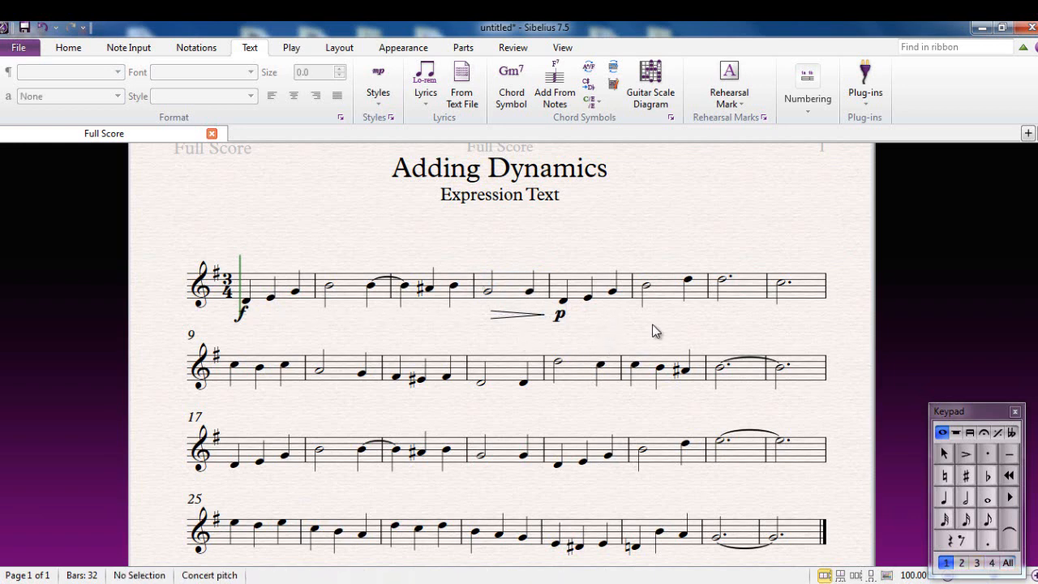
Add the dynamic f as Expression text under the dotted half note in bar 7
click(724, 281)
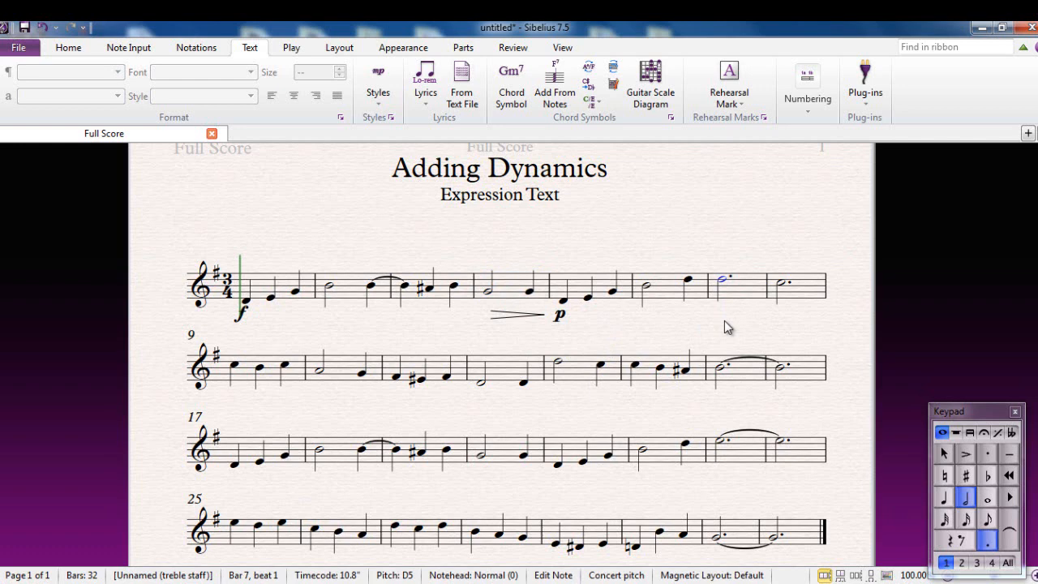
key(ctrl+e)
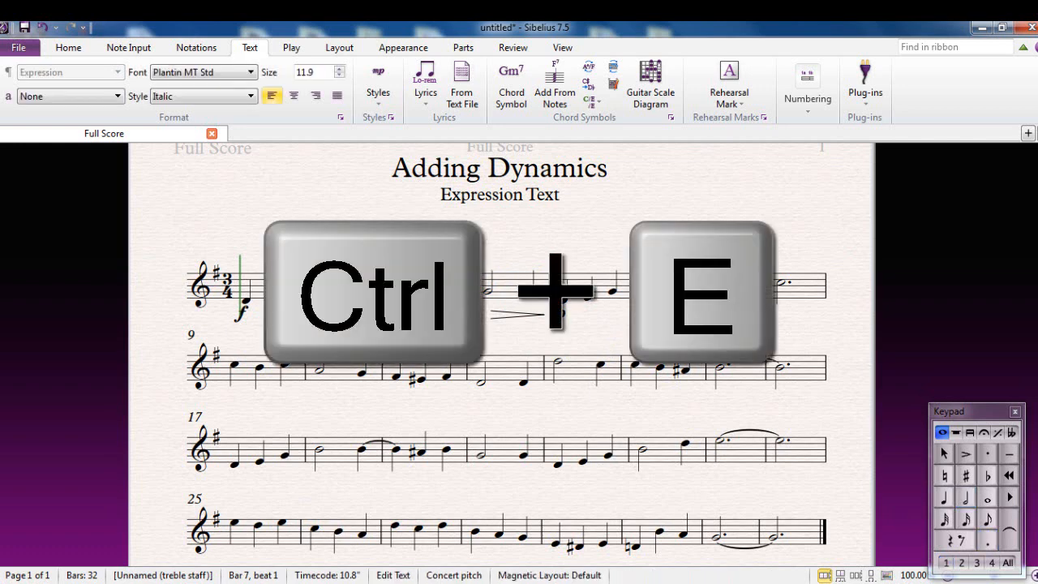
key(ctrl+f)
key(Escape)
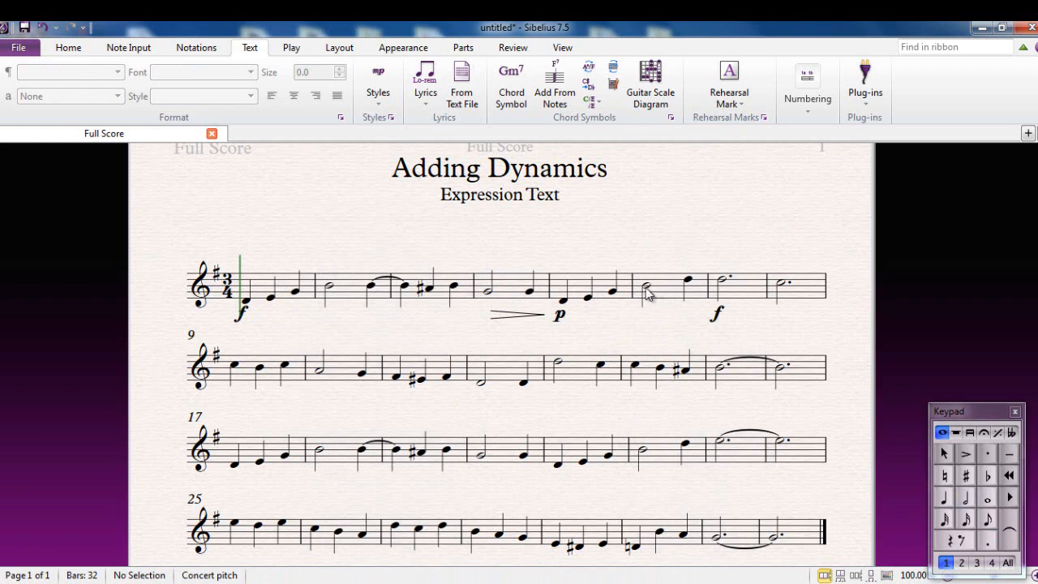
click(667, 294)
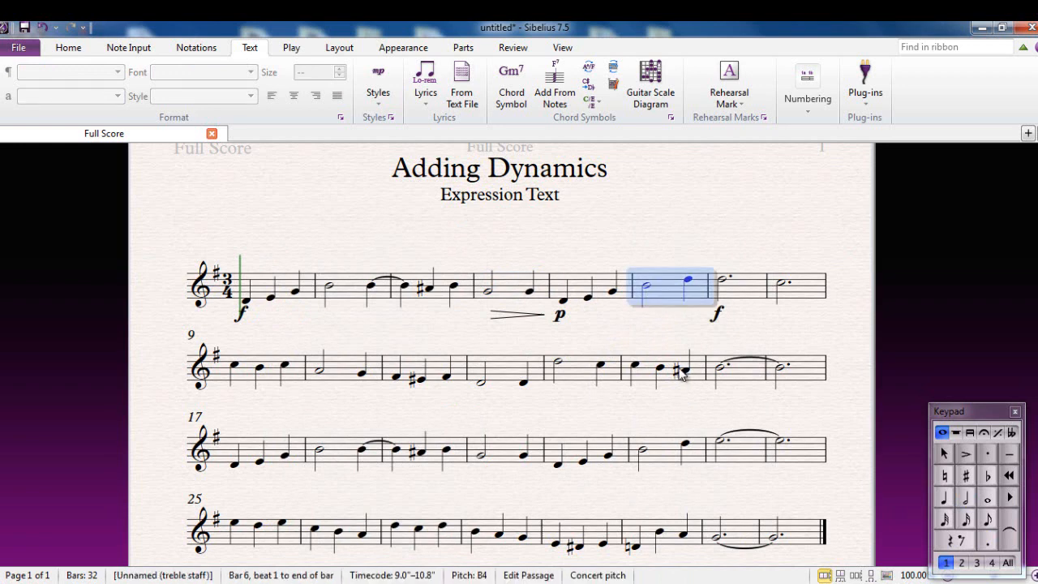
key(ctrl+e)
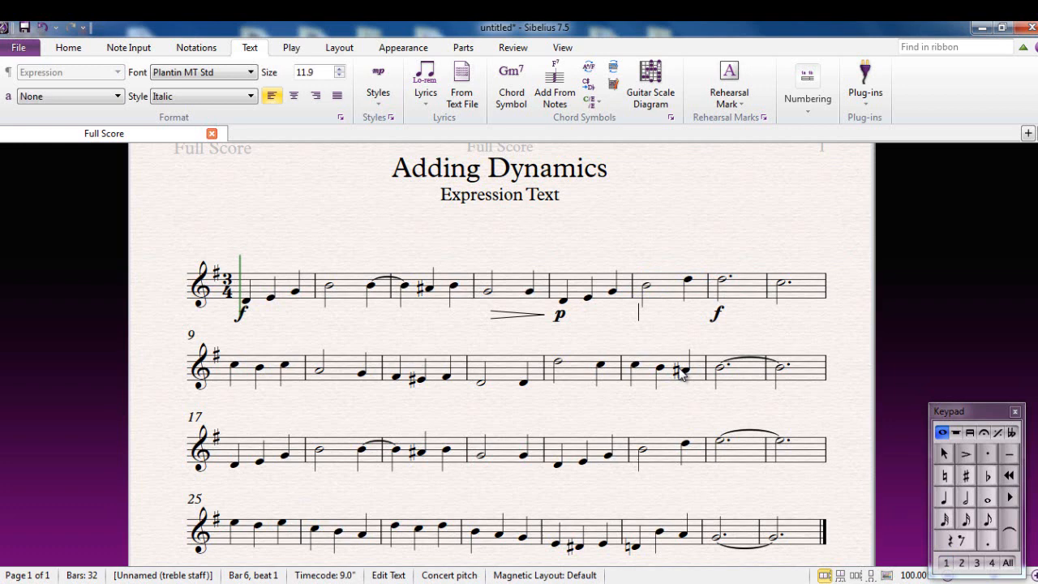
right_click(640, 315)
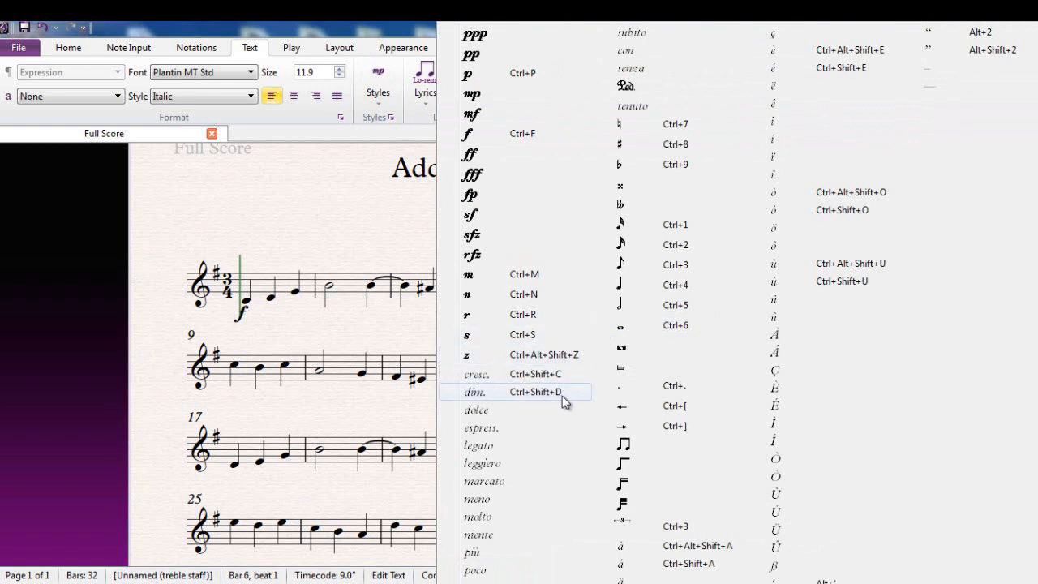
click(400, 223)
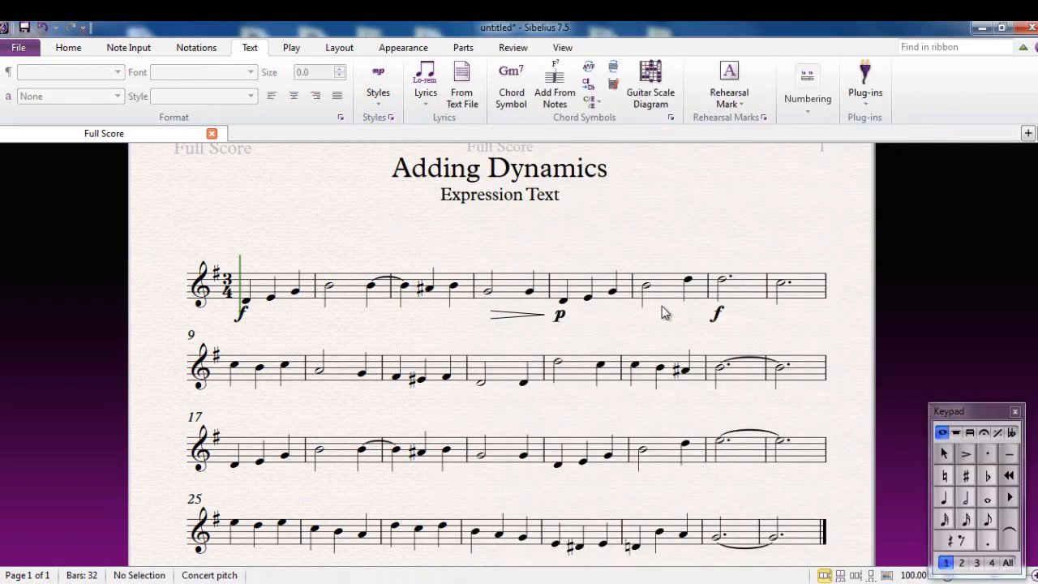
Add the expression marking cresc. at the start of bar 6, between the p and the f
click(647, 298)
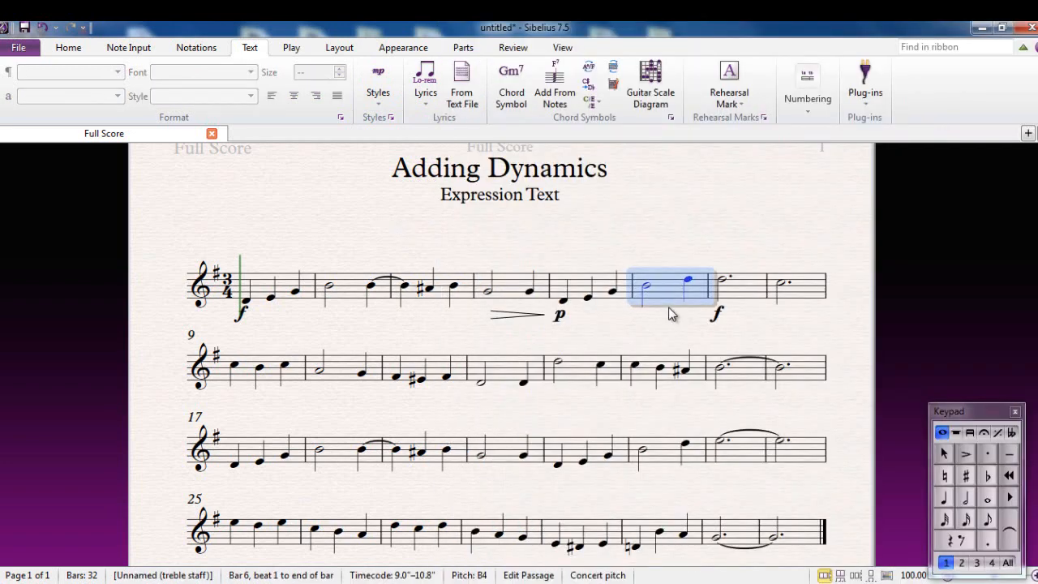
key(ctrl+e)
key(ctrl+shift+c)
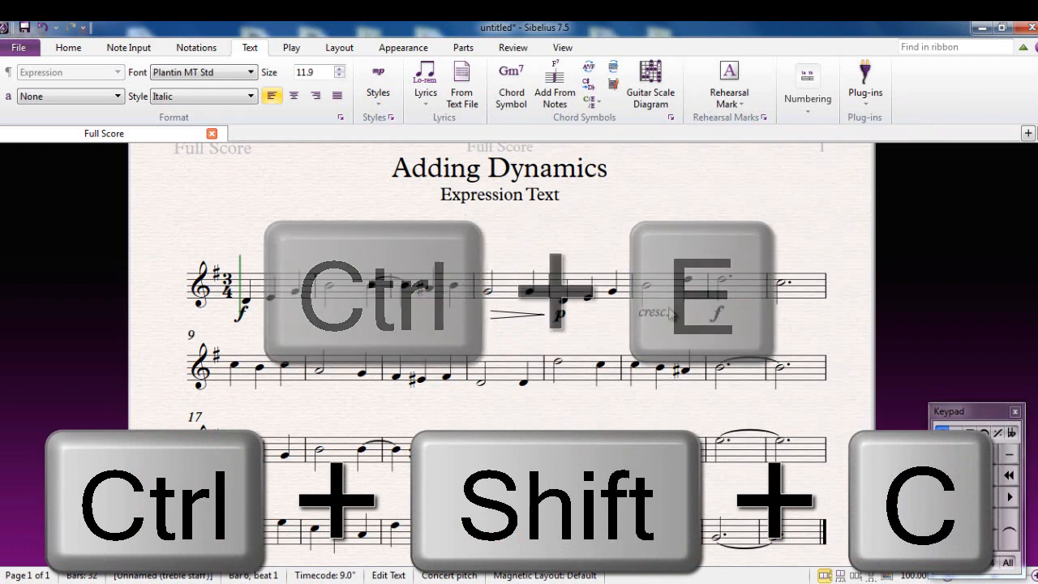
click(663, 241)
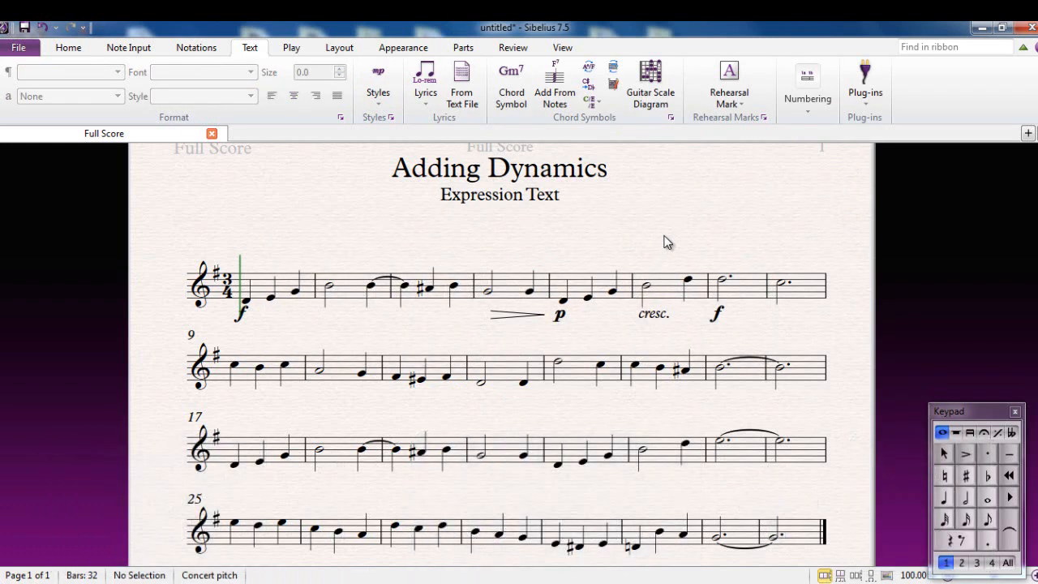
Add the dynamic ff as Expression text under the first note of bar 9
click(236, 365)
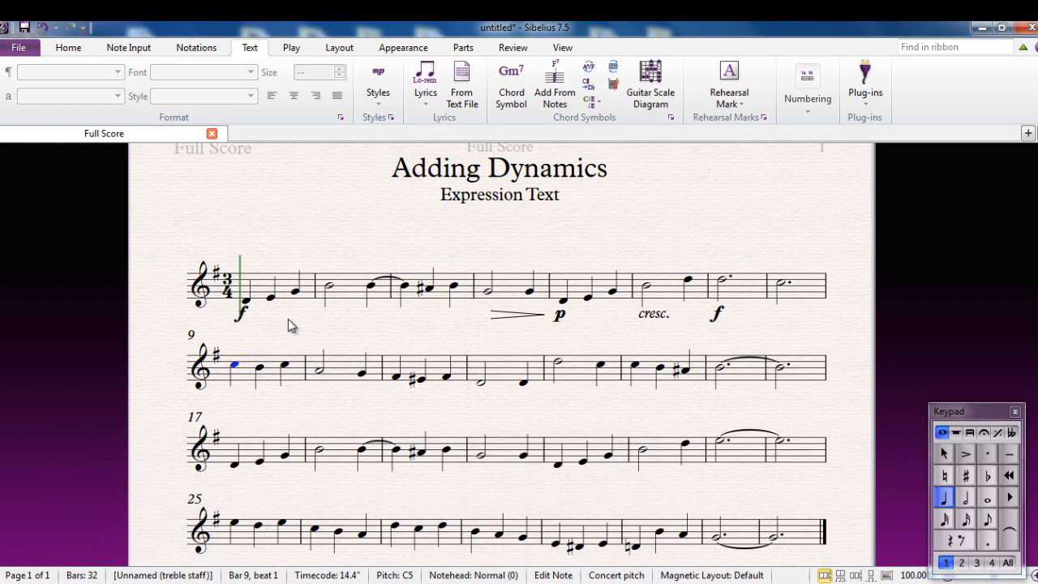
key(ctrl+e)
text(ff)
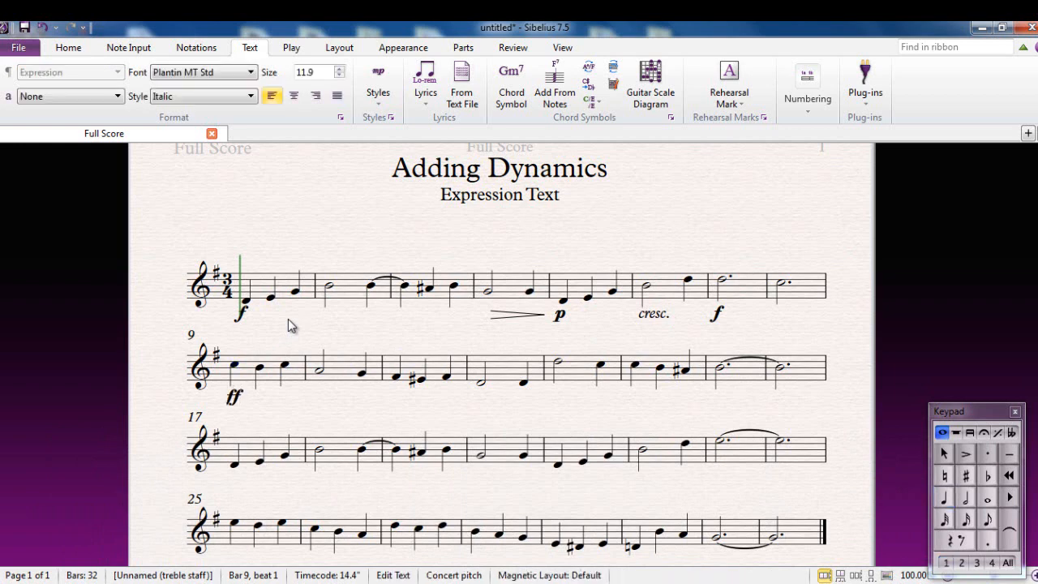
click(329, 332)
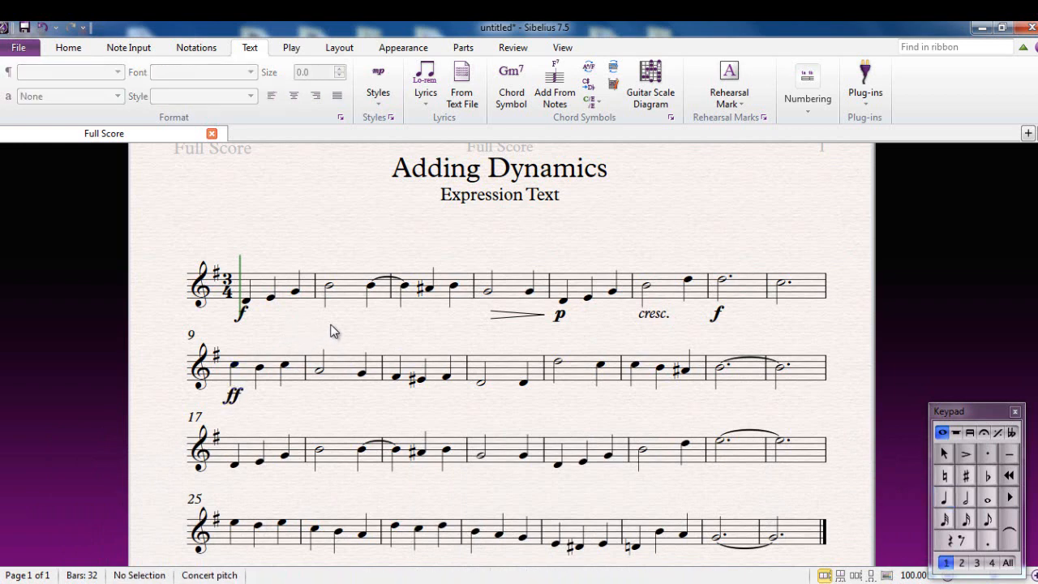
Add the dynamic ppp as Expression text under the first note of bar 13
click(560, 364)
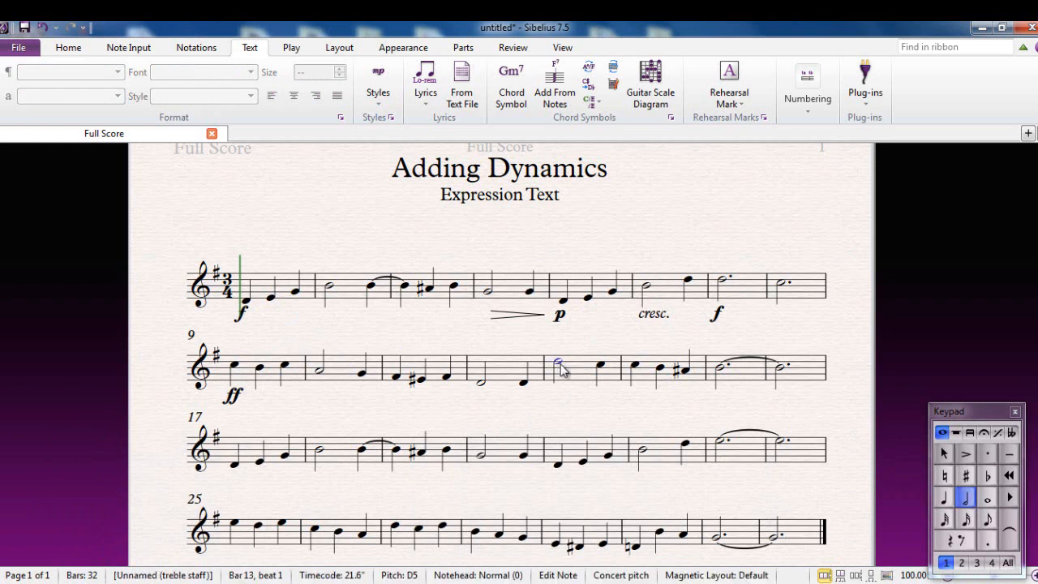
key(ctrl+e)
text(ppp)
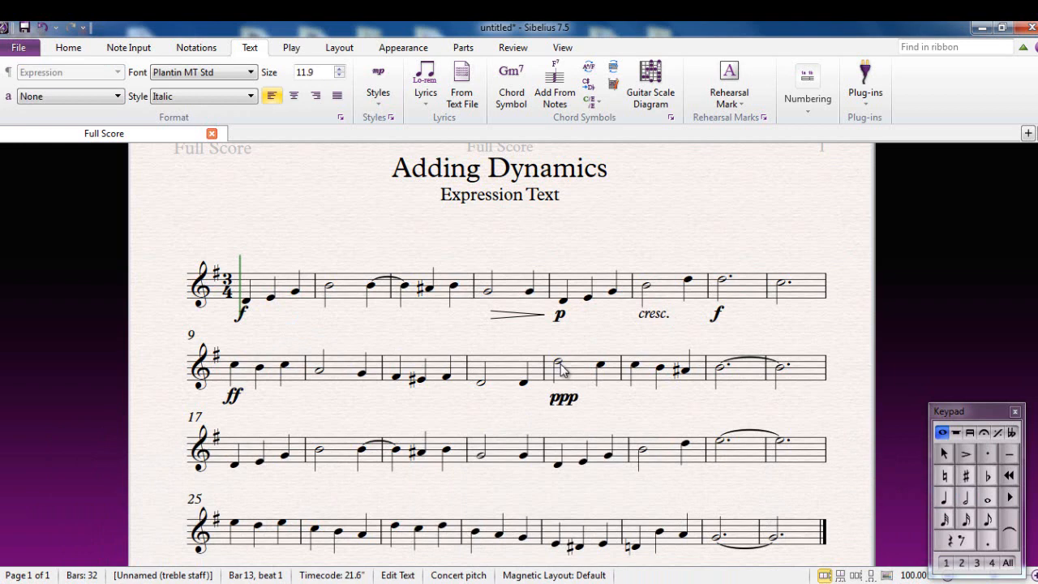
key(Escape)
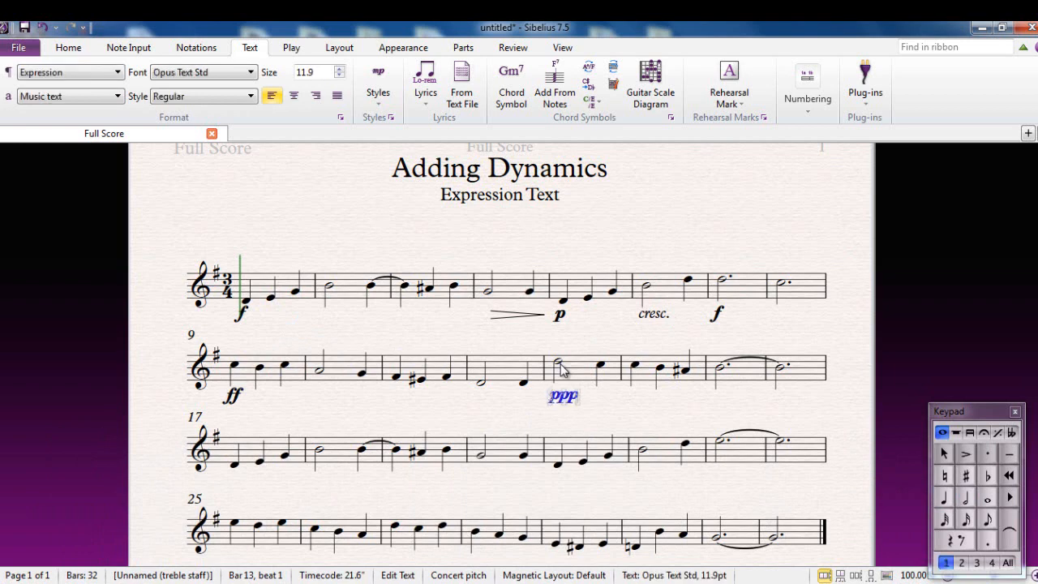
key(Escape)
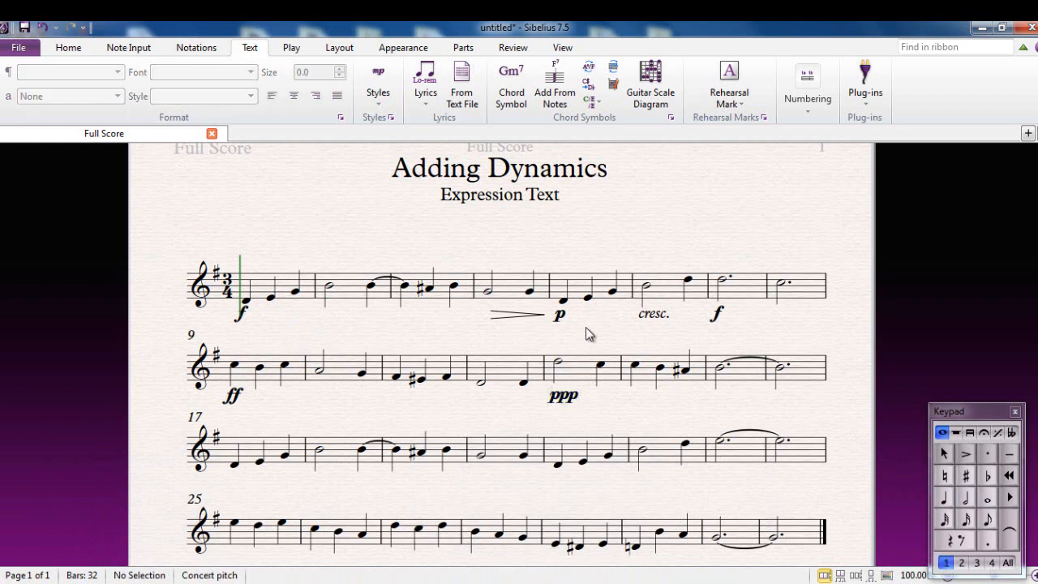